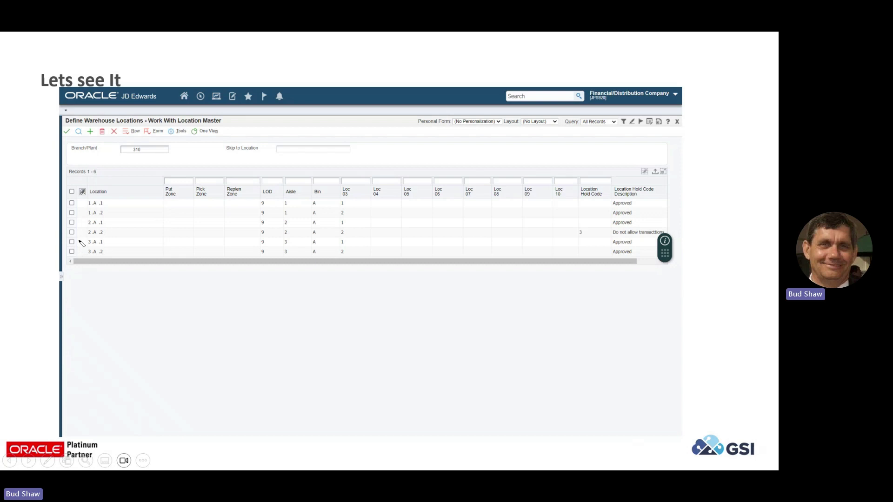
Underline a location row on the slide, then switch to the live JD Edwards session.
{"action": "mouse_move", "coordinate": [74, 240]}
{"action": "left_mouse_down"}
{"action": "mouse_move", "coordinate": [670, 241]}
{"action": "mouse_move", "coordinate": [623, 224]}
{"action": "mouse_move", "coordinate": [569, 237]}
{"action": "mouse_move", "coordinate": [568, 245]}
{"action": "left_mouse_up"}
{"action": "key", "text": "alt+Tab"}
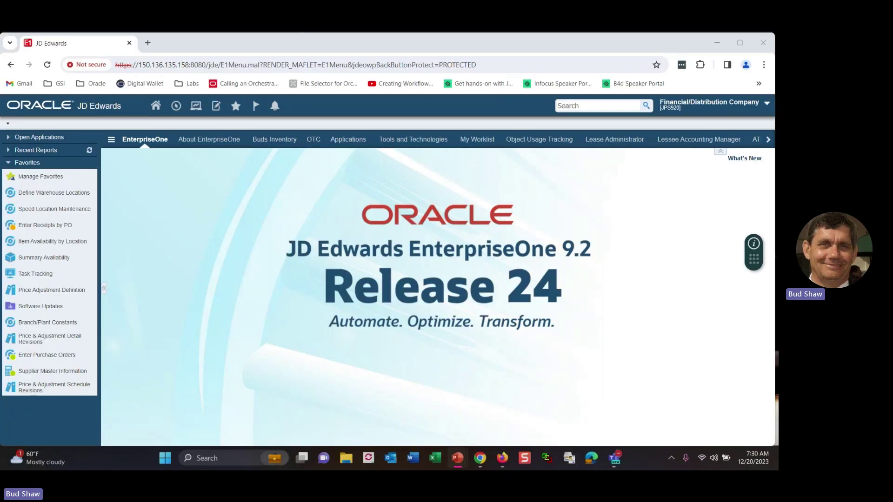
{"action": "left_click", "coordinate": [174, 107]}
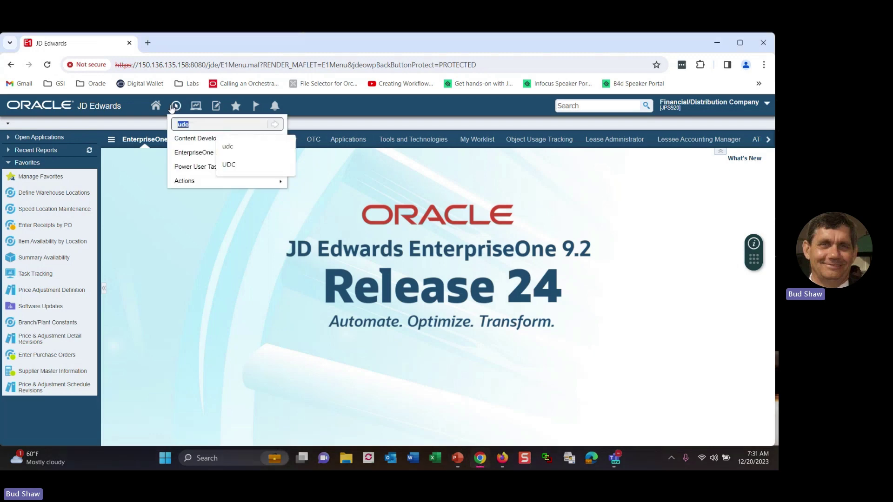
Run UDC and list the Location Status Codes for product code 41, code type LS.
{"action": "left_click", "coordinate": [208, 125]}
{"action": "key", "text": "Return"}
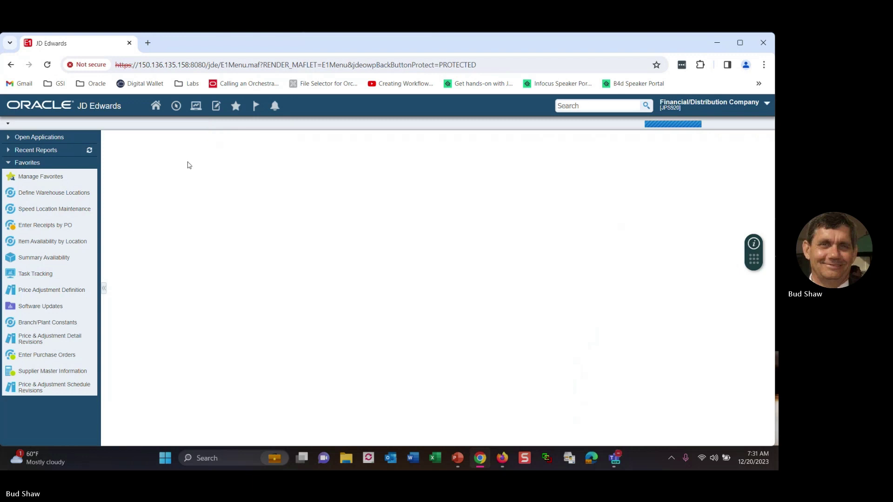
{"action": "left_click", "coordinate": [201, 169]}
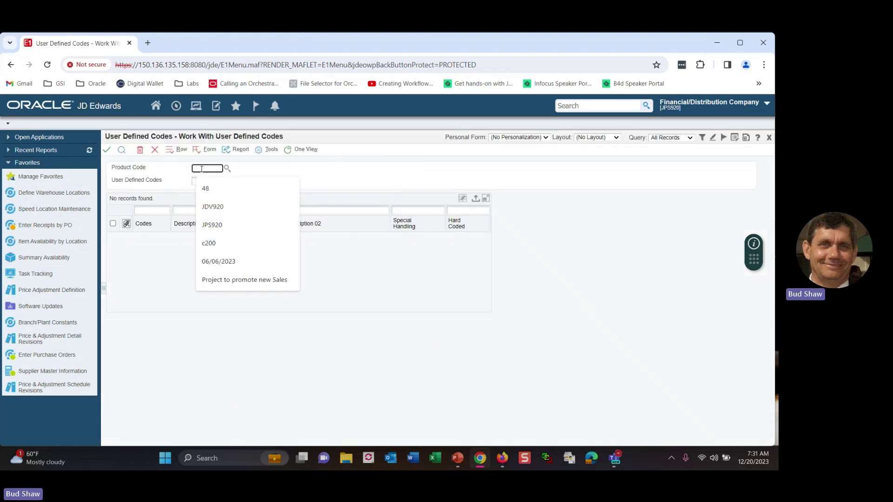
{"action": "type", "text": "41"}
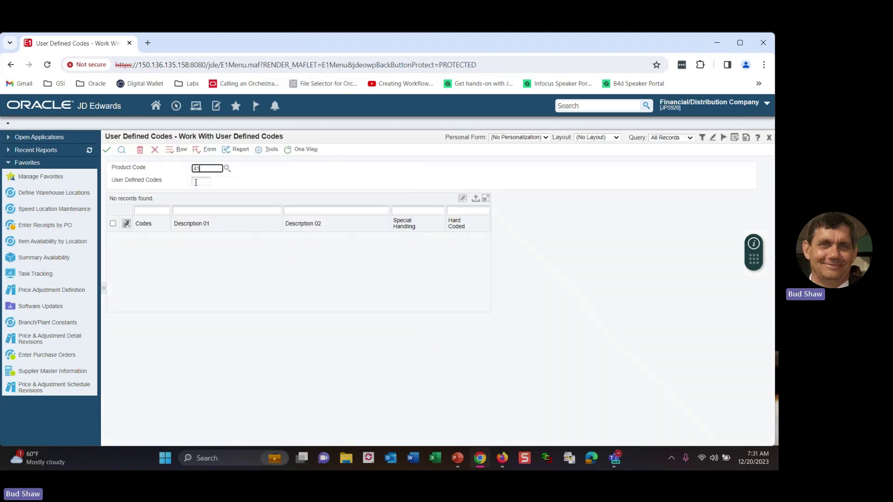
{"action": "left_click", "coordinate": [196, 182]}
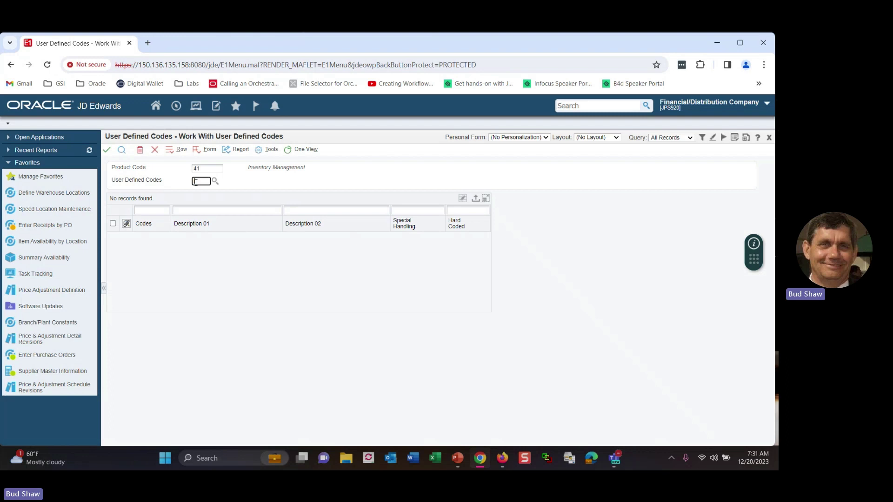
{"action": "type", "text": "LS"}
{"action": "left_click", "coordinate": [121, 151]}
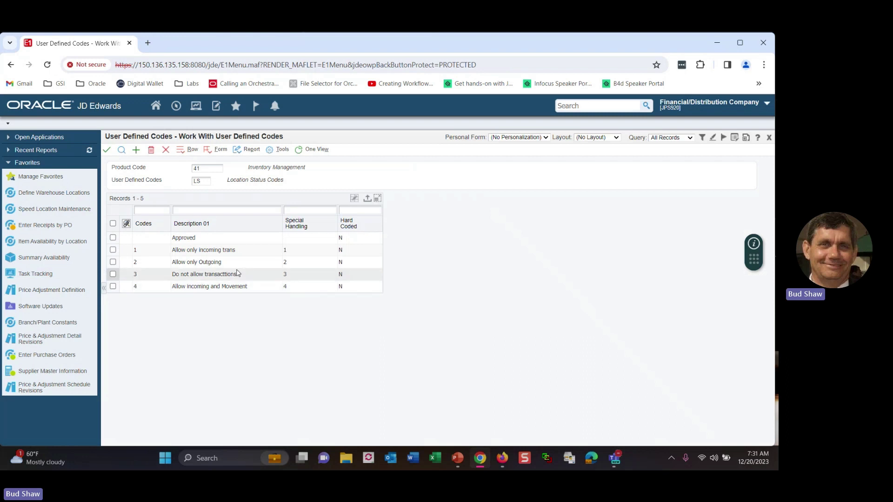
Mark up the five location status codes on screen, then close the User Defined Codes form.
{"action": "key", "text": "ctrl+2"}
{"action": "mouse_move", "coordinate": [267, 232]}
{"action": "left_mouse_down"}
{"action": "mouse_move", "coordinate": [328, 237]}
{"action": "mouse_move", "coordinate": [328, 315]}
{"action": "mouse_move", "coordinate": [281, 294]}
{"action": "mouse_move", "coordinate": [275, 227]}
{"action": "left_mouse_up"}
{"action": "key", "text": "Escape"}
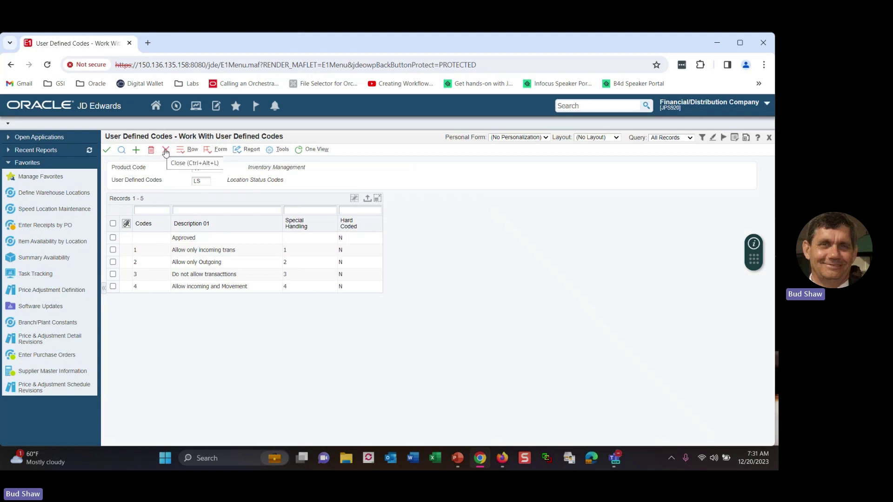
{"action": "left_click", "coordinate": [165, 152]}
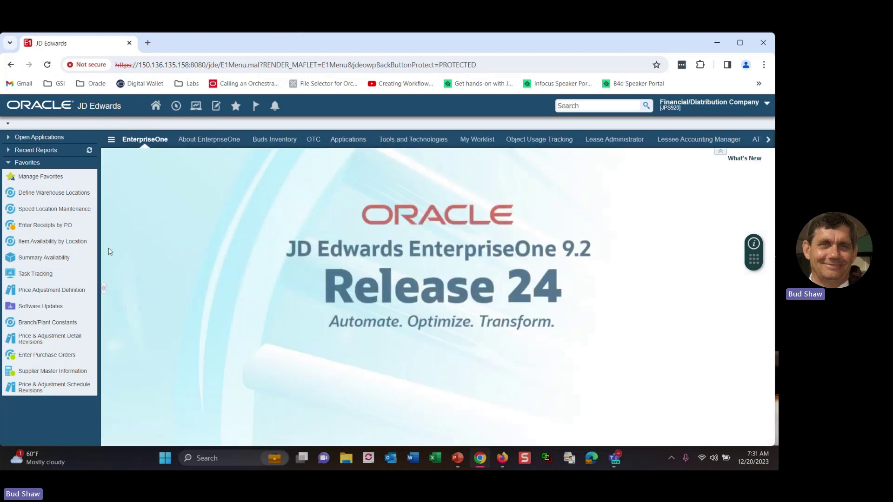
List the items stocked at location 1 A 1 in branch 310 in Item Availability by Location.
{"action": "left_click", "coordinate": [70, 245]}
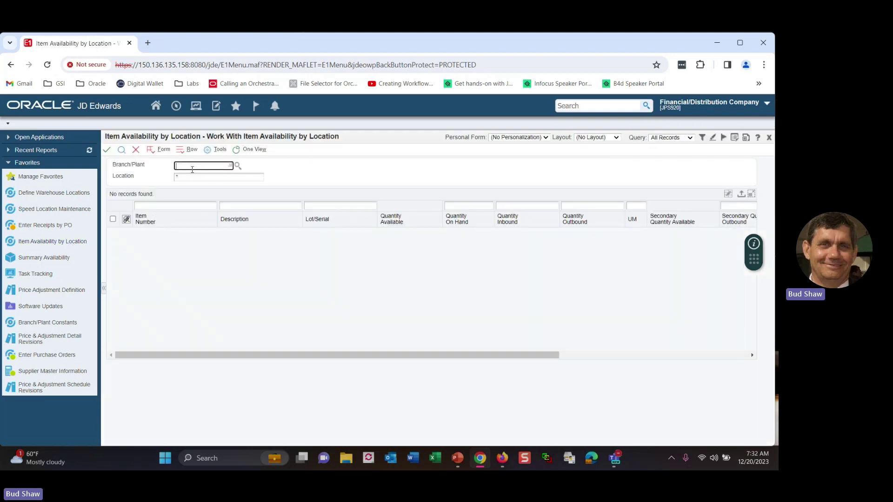
{"action": "type", "text": "310"}
{"action": "key", "text": "Tab"}
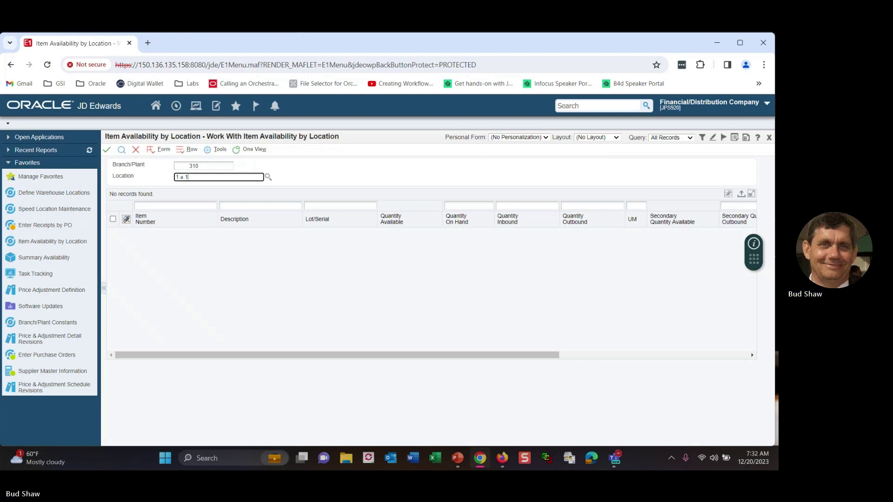
{"action": "left_click", "coordinate": [122, 149]}
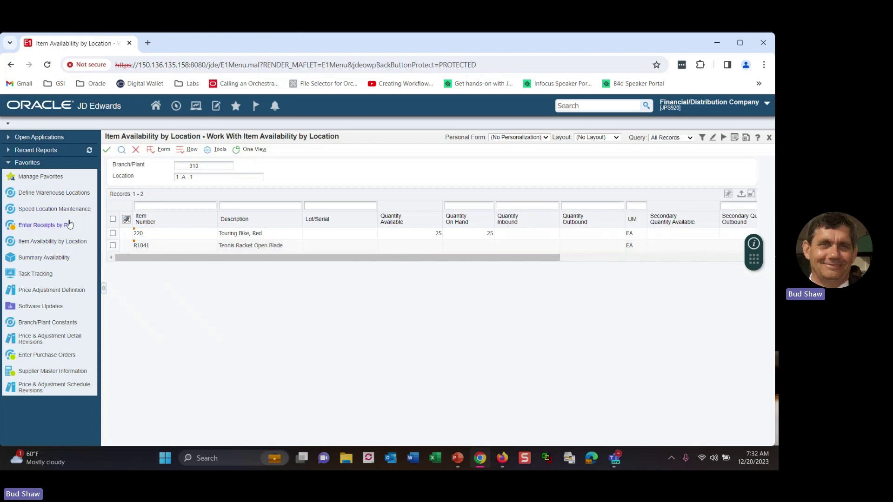
{"action": "left_click", "coordinate": [64, 195]}
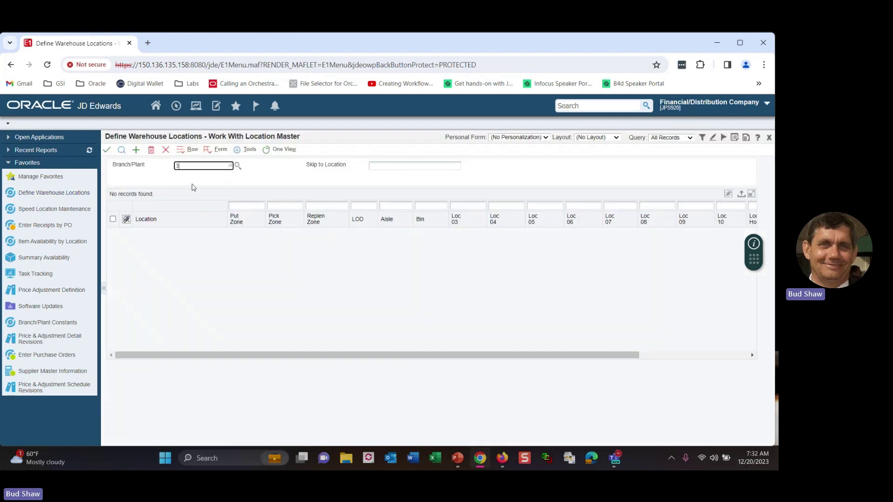
Find branch 310's locations and give location 1.A.1 hold code 3.
{"action": "type", "text": "310"}
{"action": "left_click", "coordinate": [121, 150]}
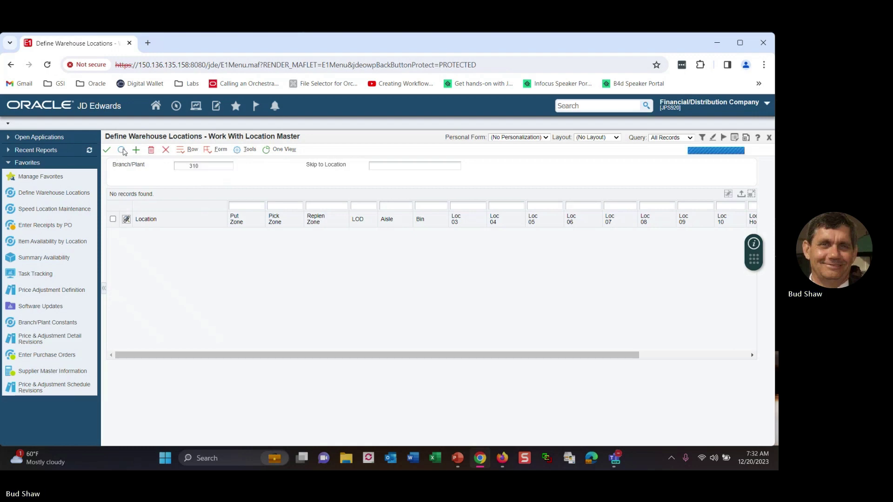
{"action": "double_click", "coordinate": [114, 235]}
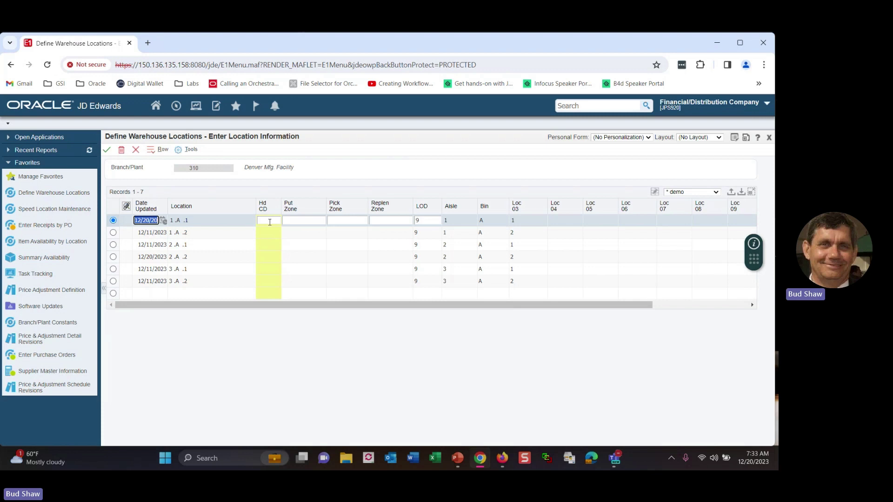
{"action": "left_click", "coordinate": [269, 220]}
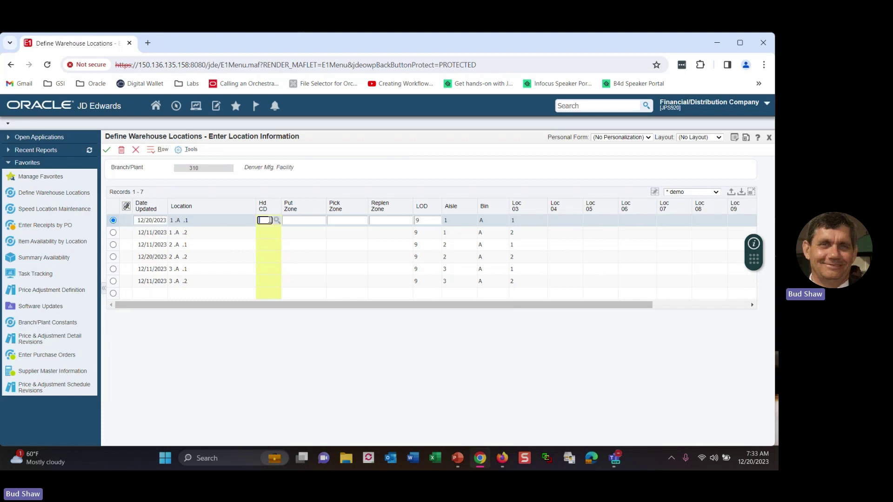
{"action": "type", "text": "3"}
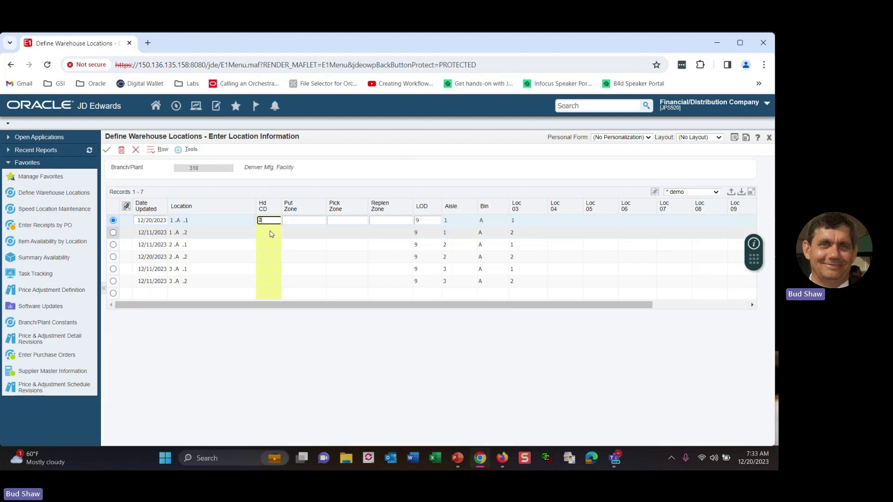
{"action": "left_click", "coordinate": [269, 232]}
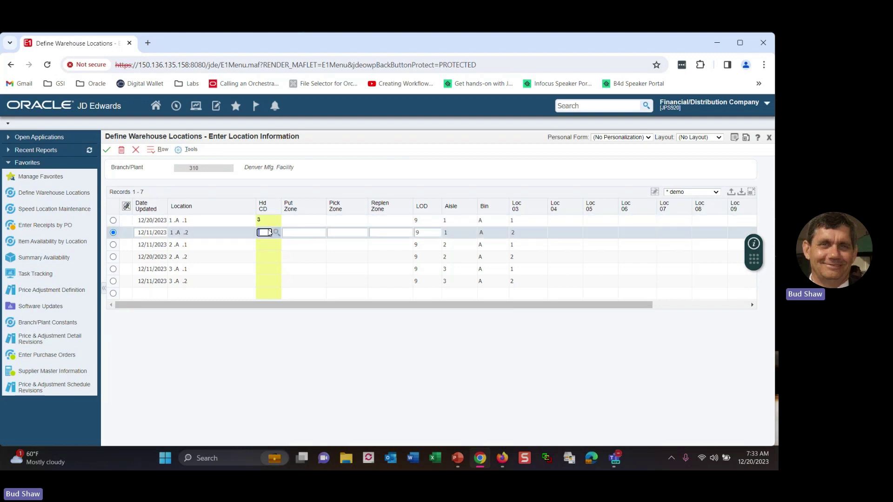
{"action": "left_click", "coordinate": [106, 150]}
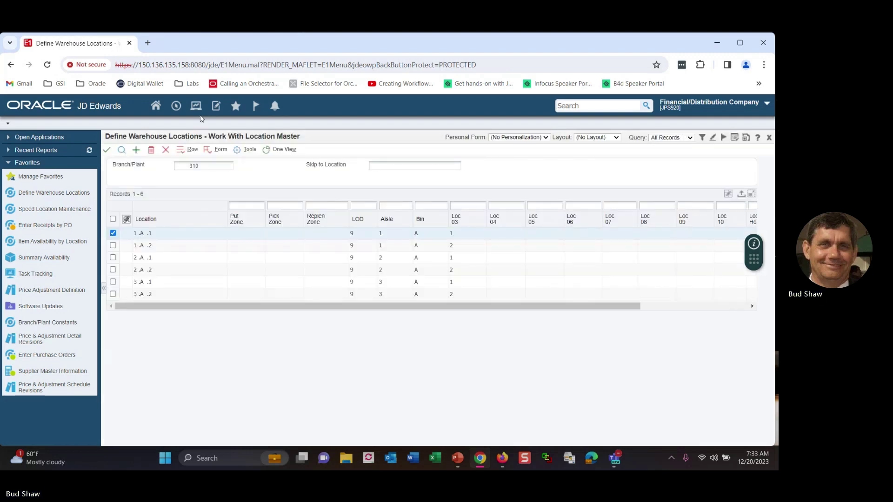
Refresh availability at location 1 A 1: the Touring Bike shows 25 on hand, none available.
{"action": "left_click", "coordinate": [195, 107]}
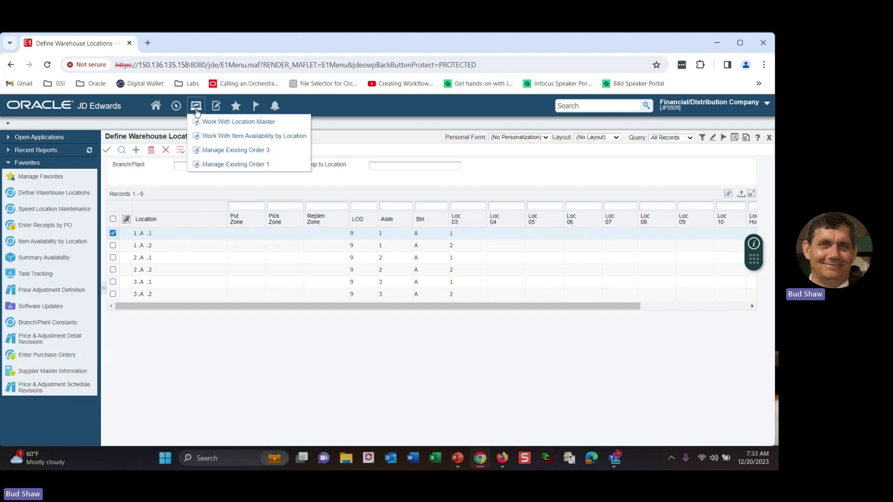
{"action": "left_click", "coordinate": [220, 136]}
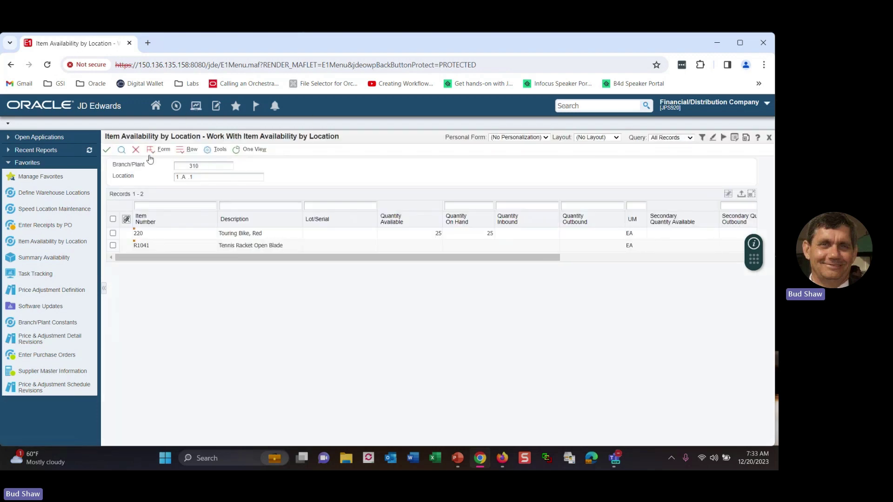
{"action": "left_click", "coordinate": [122, 150]}
Find purchase order 1441 in Enter Purchase Orders and open its order lines.
{"action": "left_click", "coordinate": [55, 356]}
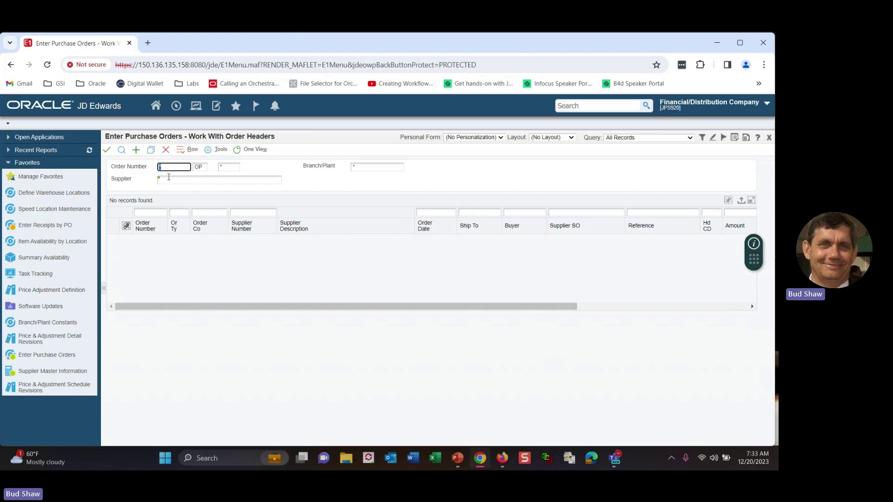
{"action": "type", "text": "1441"}
{"action": "left_click", "coordinate": [121, 150]}
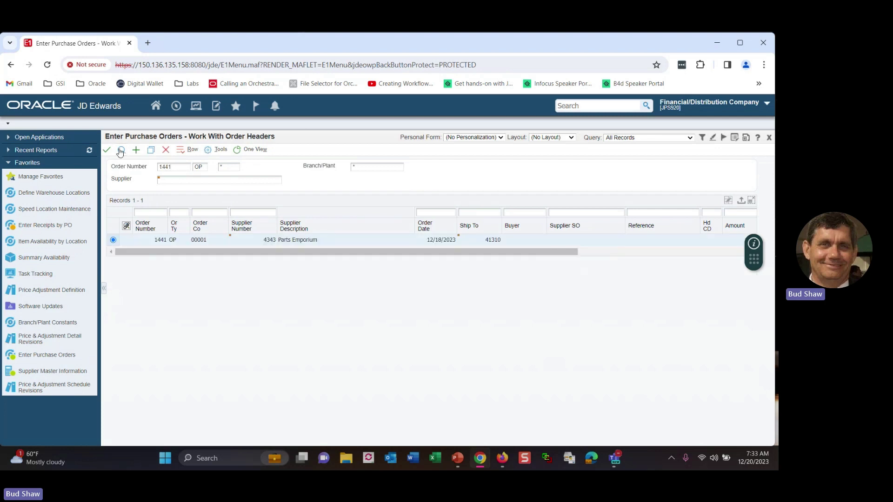
{"action": "double_click", "coordinate": [113, 241]}
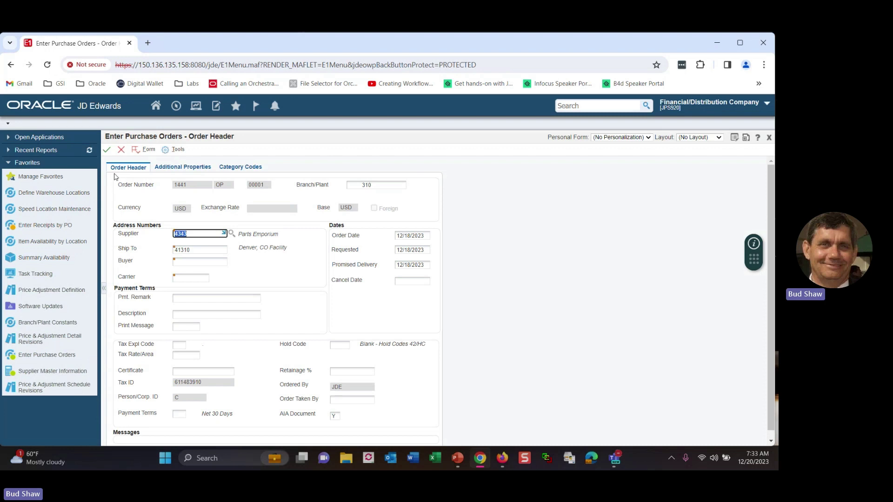
{"action": "left_click", "coordinate": [107, 150]}
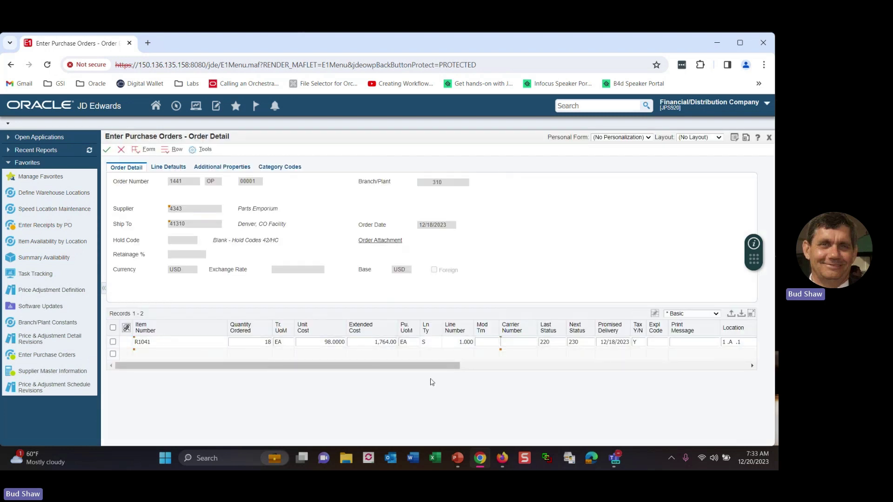
Mark the R1041 line's receipt location 1 .A .1, then cancel out of the order.
{"action": "mouse_move", "coordinate": [412, 367]}
{"action": "left_mouse_down"}
{"action": "mouse_move", "coordinate": [527, 368]}
{"action": "mouse_move", "coordinate": [577, 354]}
{"action": "mouse_move", "coordinate": [491, 313]}
{"action": "mouse_move", "coordinate": [493, 347]}
{"action": "left_mouse_up"}
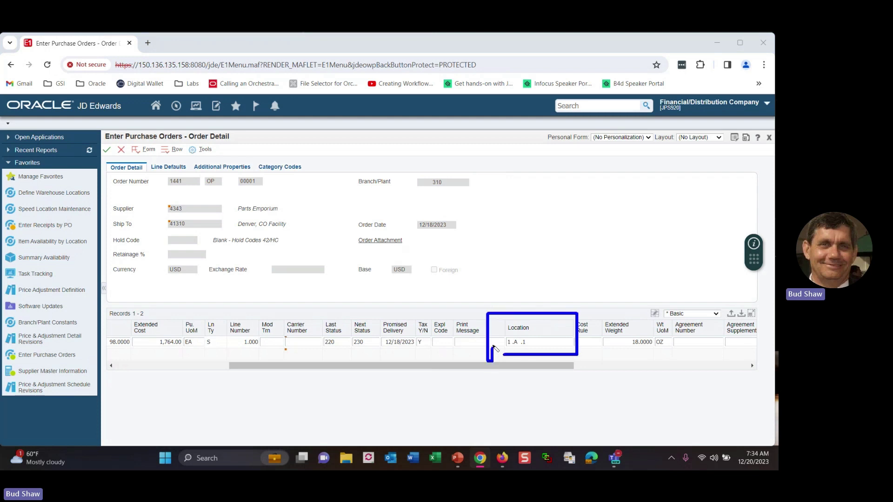
{"action": "key", "text": "Escape"}
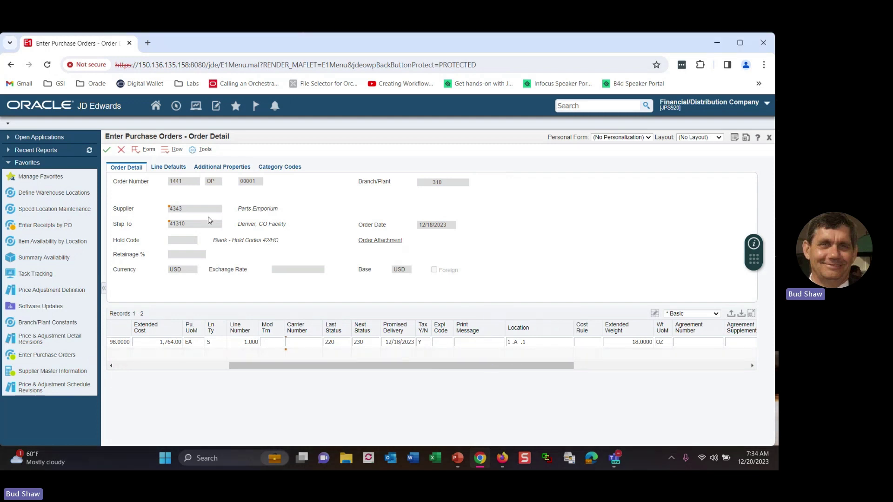
{"action": "left_click", "coordinate": [120, 150]}
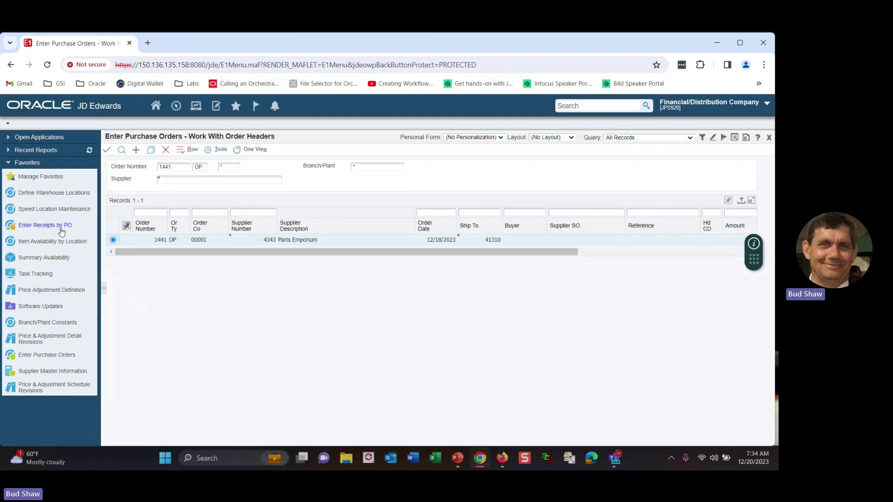
{"action": "left_click", "coordinate": [60, 228]}
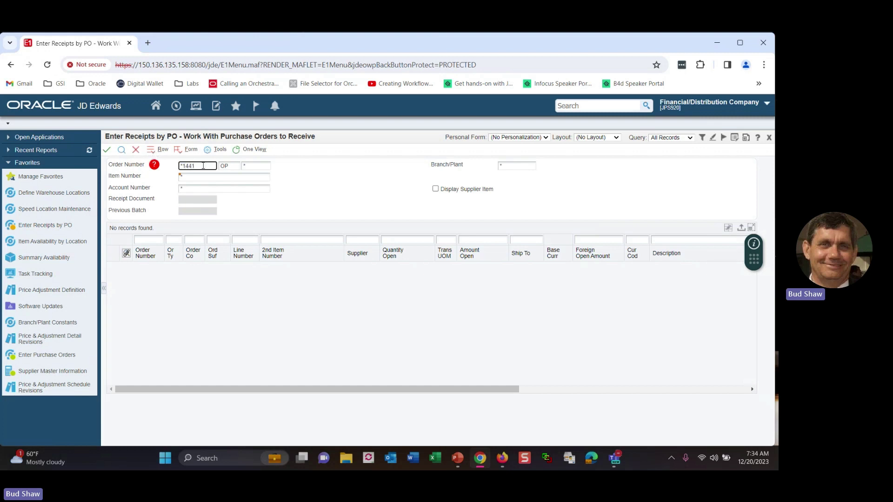
Clear the invalid order number, find PO 1441 and open its Tennis Racket receipt.
{"action": "left_click", "coordinate": [158, 168]}
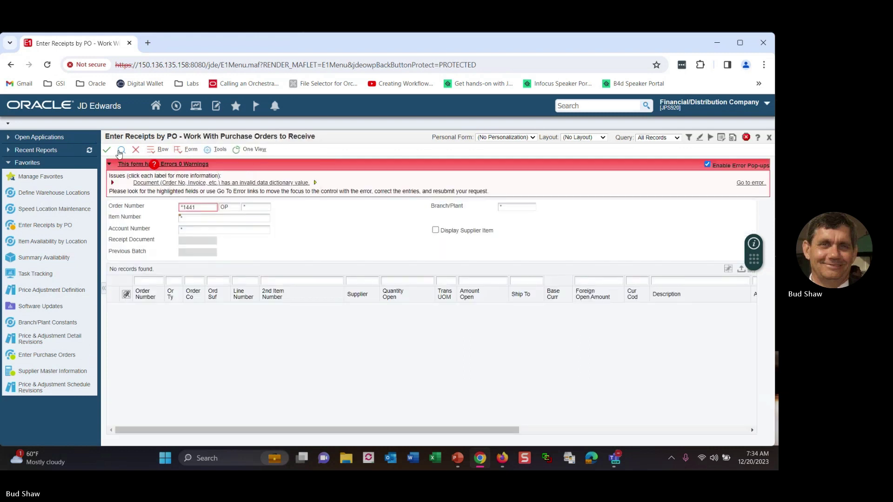
{"action": "left_click", "coordinate": [201, 207]}
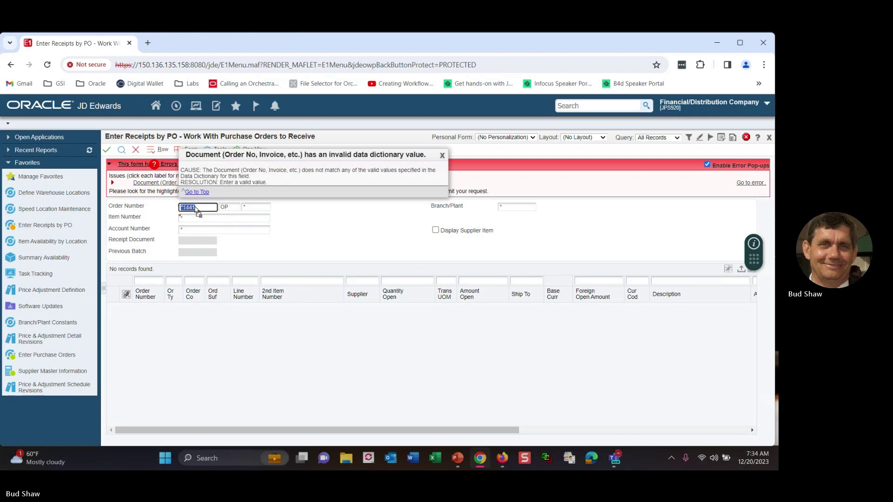
{"action": "key", "text": "BackSpace"}
{"action": "left_click", "coordinate": [121, 149]}
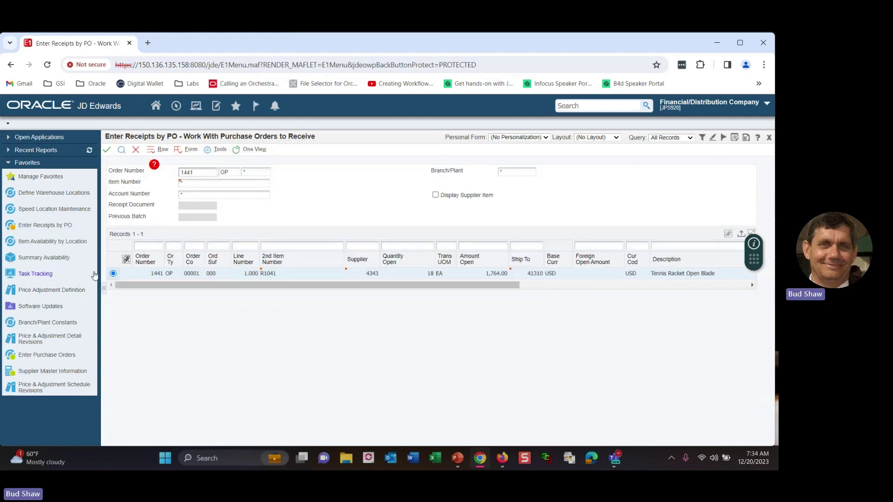
{"action": "double_click", "coordinate": [113, 274]}
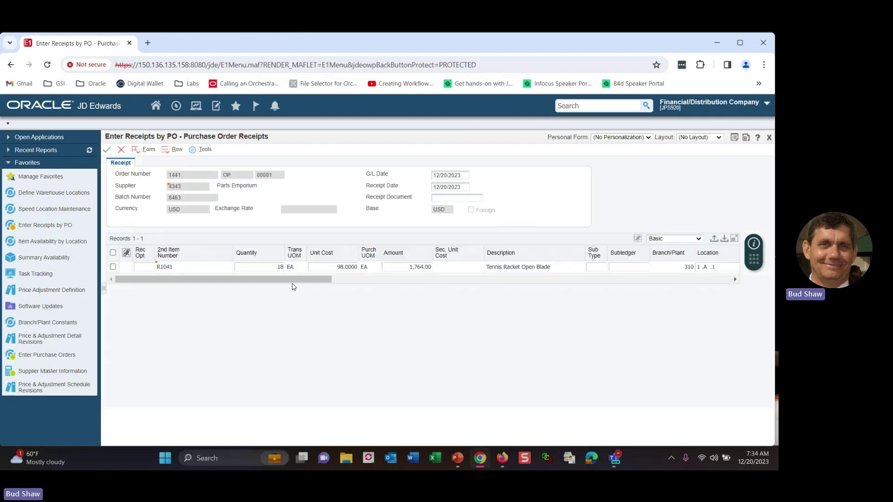
Submit the 18-racket receipt with Rec Opt 1 into 1.A.1 and inspect the location-on-hold error.
{"action": "left_click", "coordinate": [151, 266]}
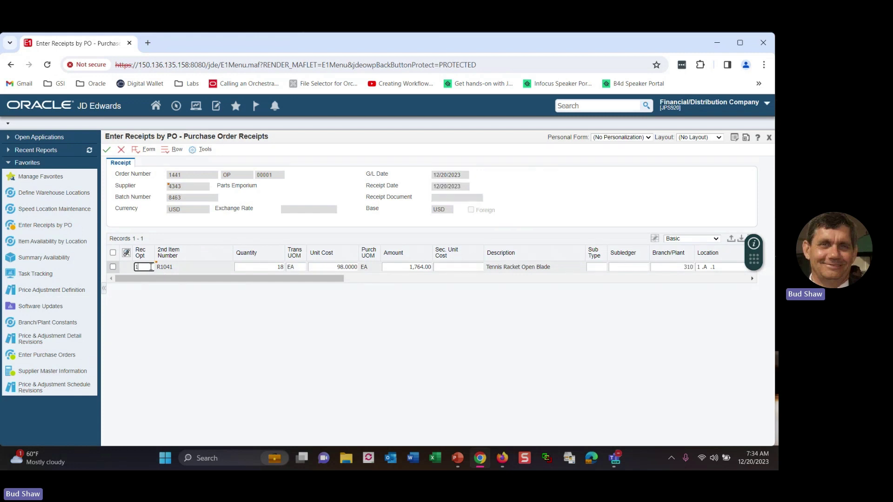
{"action": "key", "text": "Tab"}
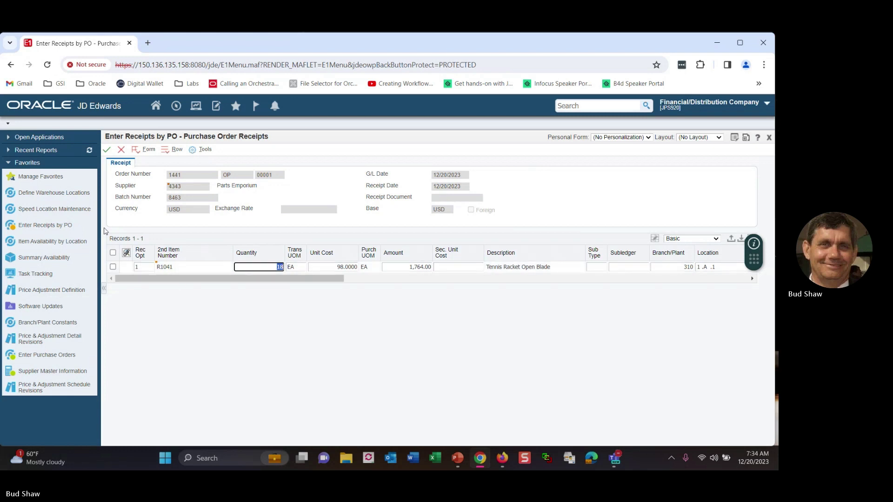
{"action": "left_click", "coordinate": [107, 150]}
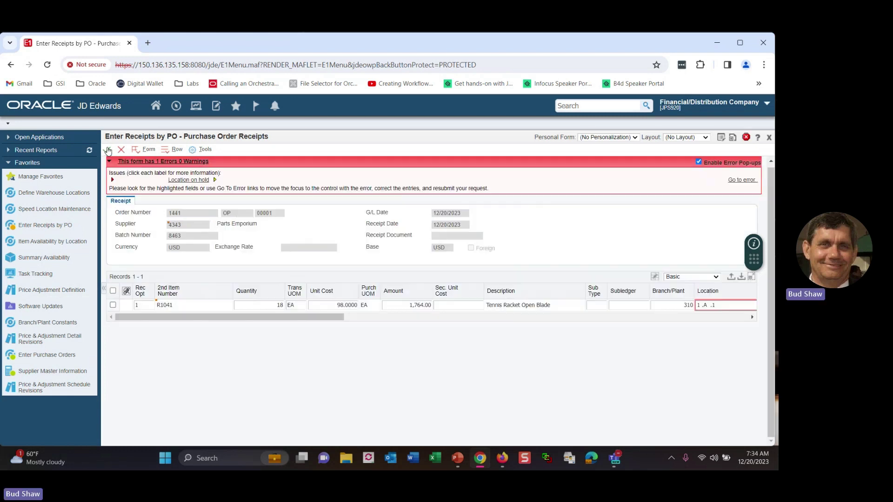
{"action": "left_click", "coordinate": [214, 180]}
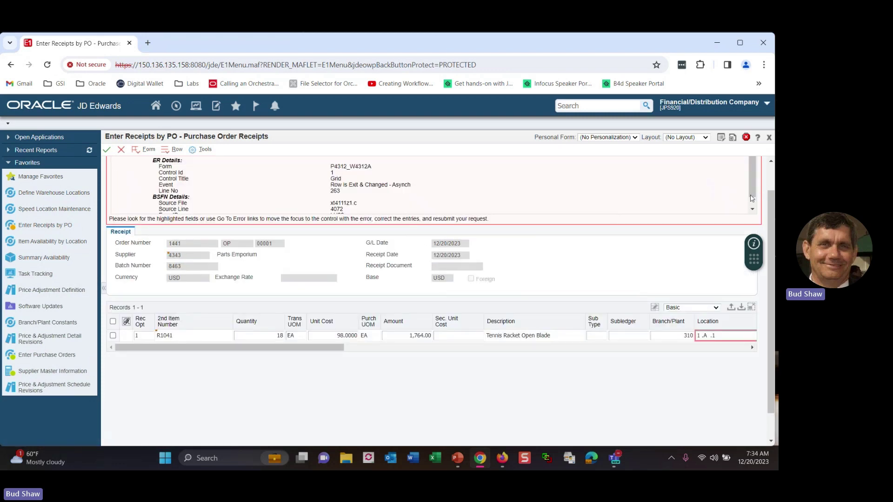
{"action": "left_click_drag", "start_coordinate": [752, 194], "coordinate": [751, 209]}
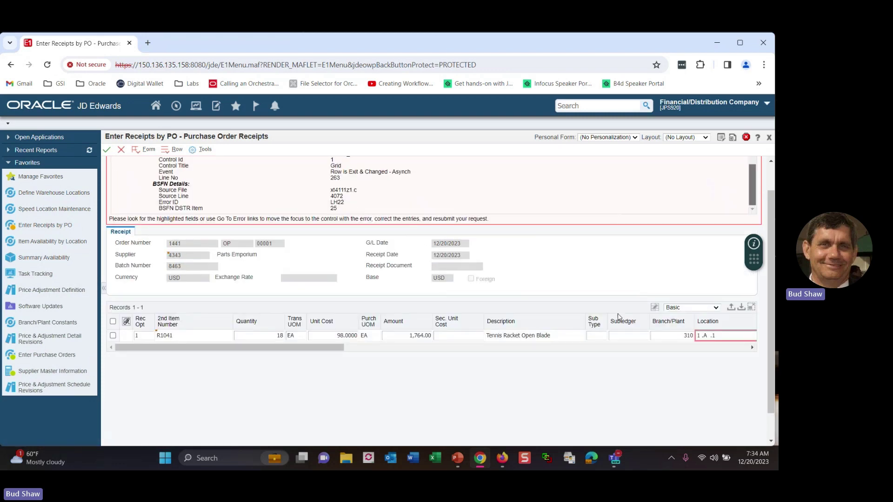
Change the receipt location from 1.A.1 to 1.A.2 and resubmit the receipt.
{"action": "left_click", "coordinate": [717, 335]}
{"action": "left_click", "coordinate": [716, 336]}
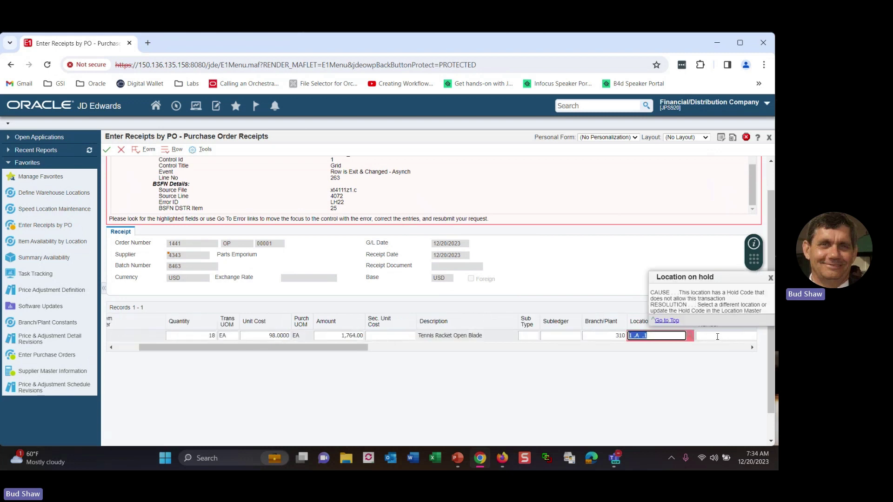
{"action": "left_click", "coordinate": [654, 336]}
{"action": "key", "text": "BackSpace"}
{"action": "type", "text": "2"}
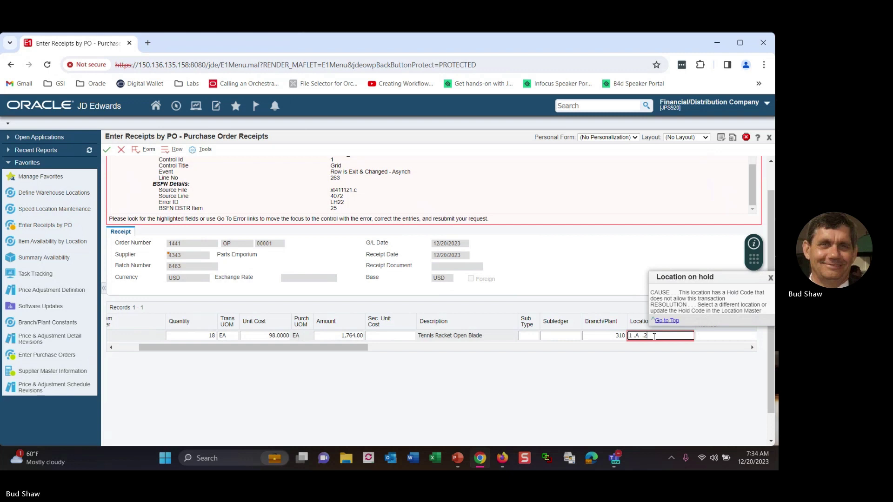
{"action": "left_click", "coordinate": [107, 150]}
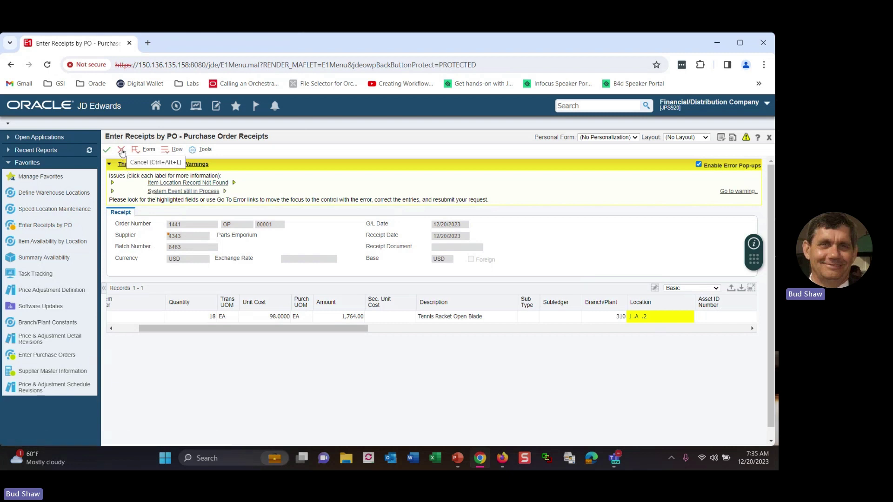
Cancel the receipt and close the receiving, purchase order and item availability forms.
{"action": "left_click", "coordinate": [121, 152]}
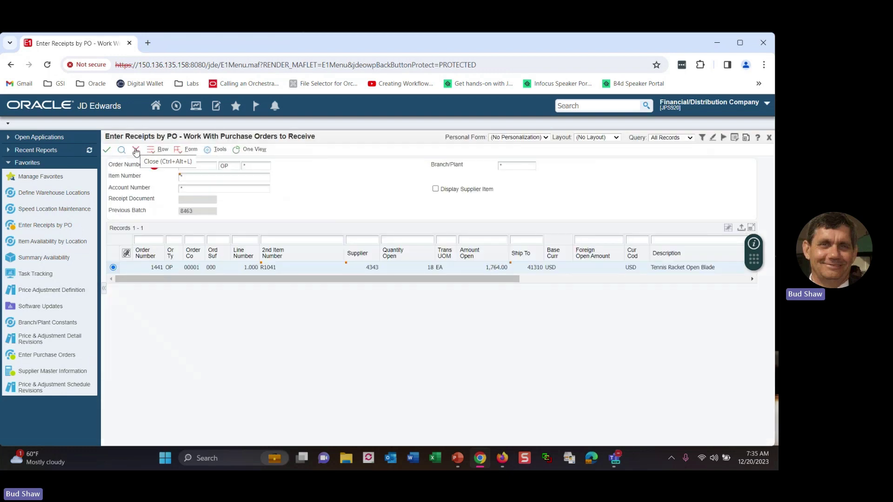
{"action": "left_click", "coordinate": [135, 150]}
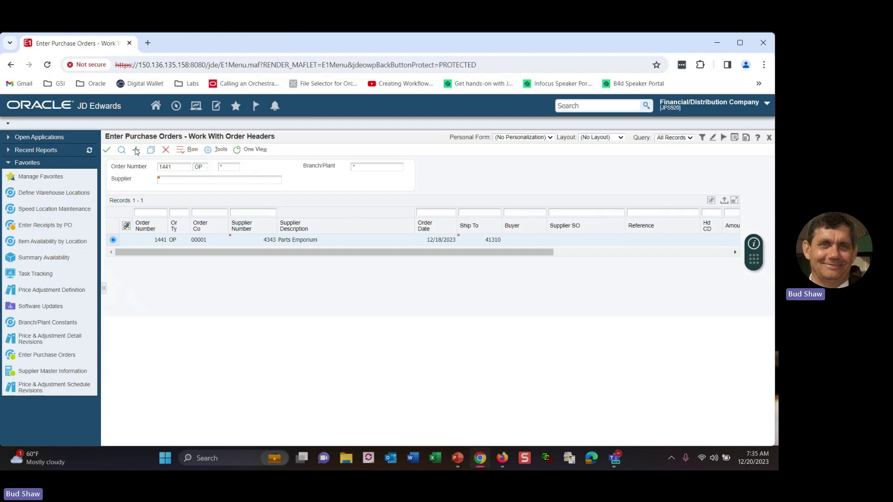
{"action": "left_click", "coordinate": [165, 151]}
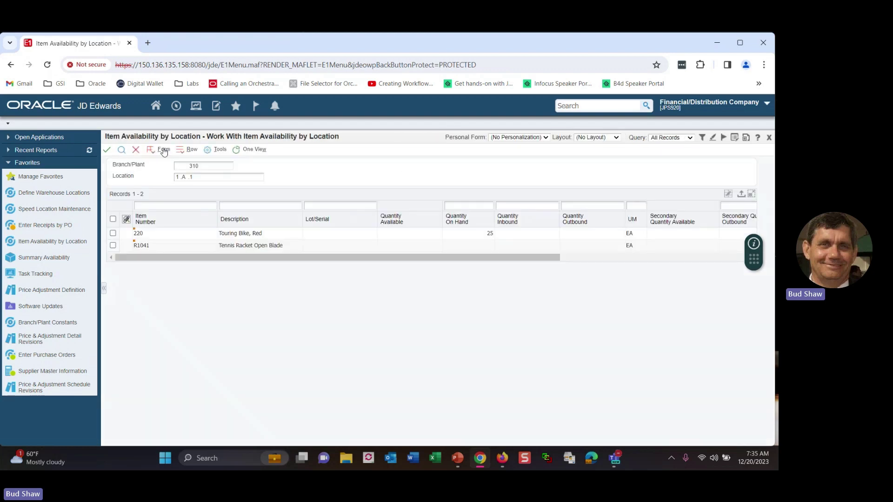
{"action": "left_click", "coordinate": [135, 151]}
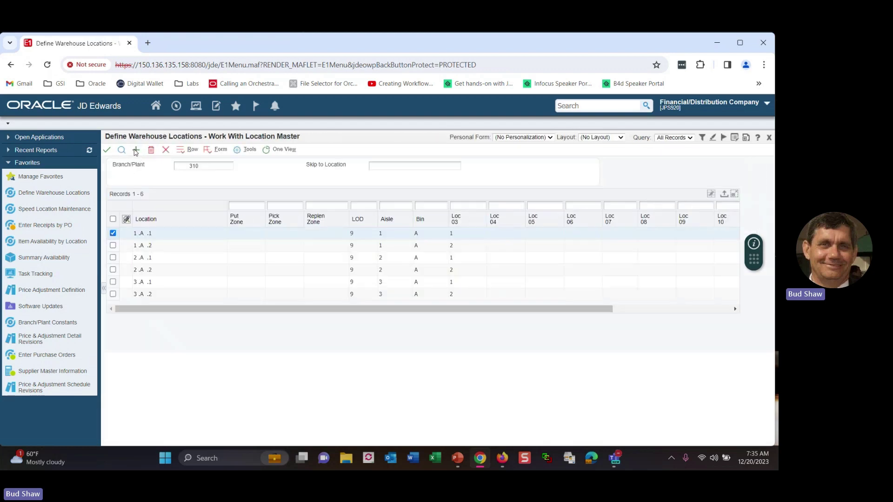
From the home page's OTC order process flow, open Work with Shipment Confirmation.
{"action": "left_click", "coordinate": [156, 108]}
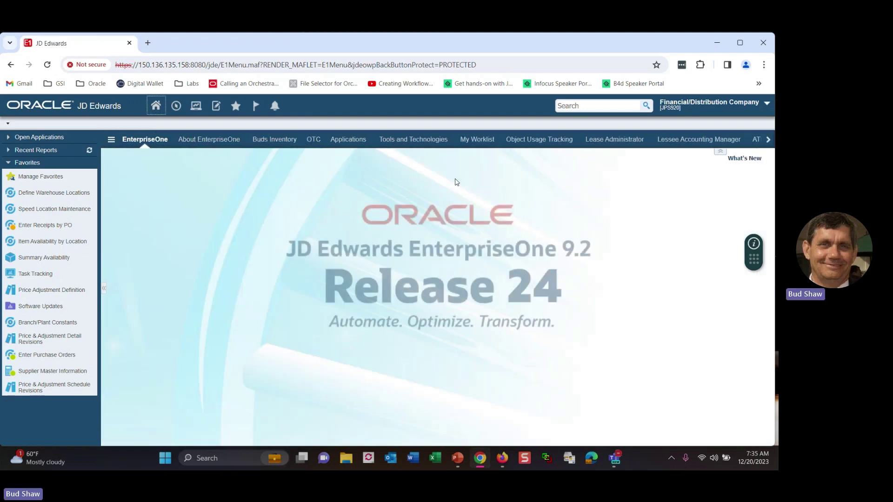
{"action": "left_click", "coordinate": [311, 144]}
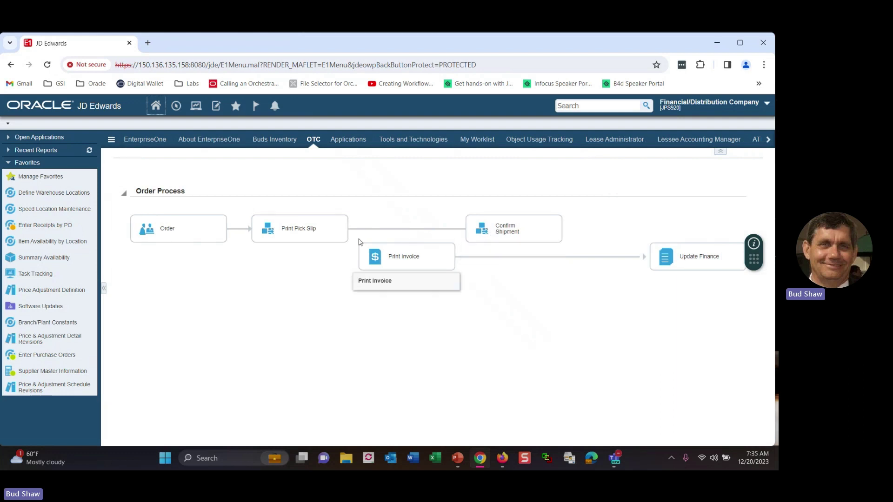
{"action": "left_click", "coordinate": [479, 230]}
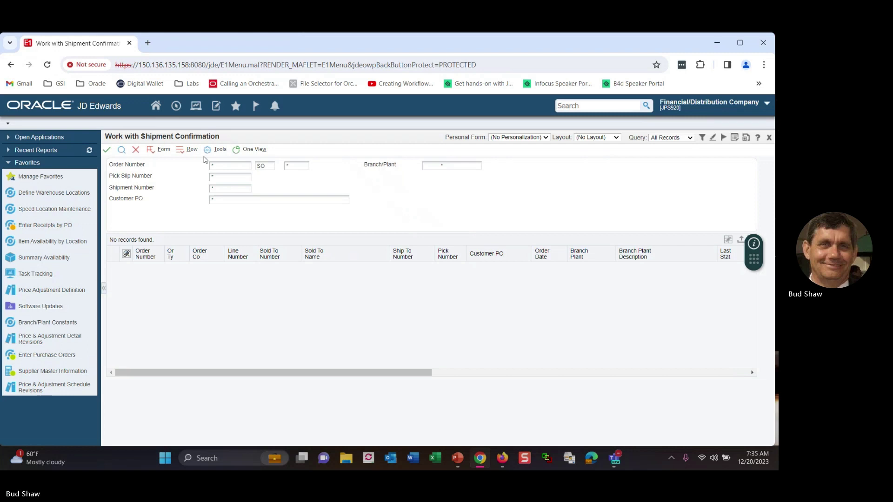
Find sales order 12128 and open it for shipment confirmation.
{"action": "left_click", "coordinate": [212, 167]}
{"action": "type", "text": "12128"}
{"action": "left_click", "coordinate": [122, 150]}
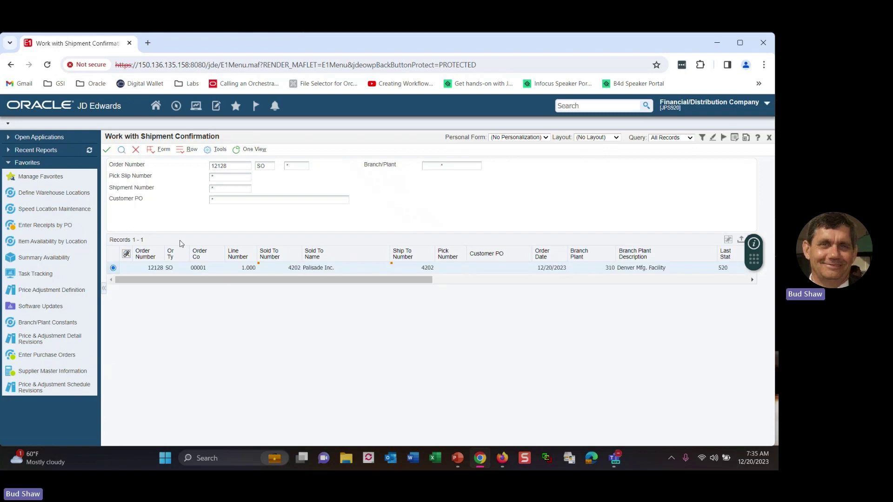
{"action": "double_click", "coordinate": [113, 269]}
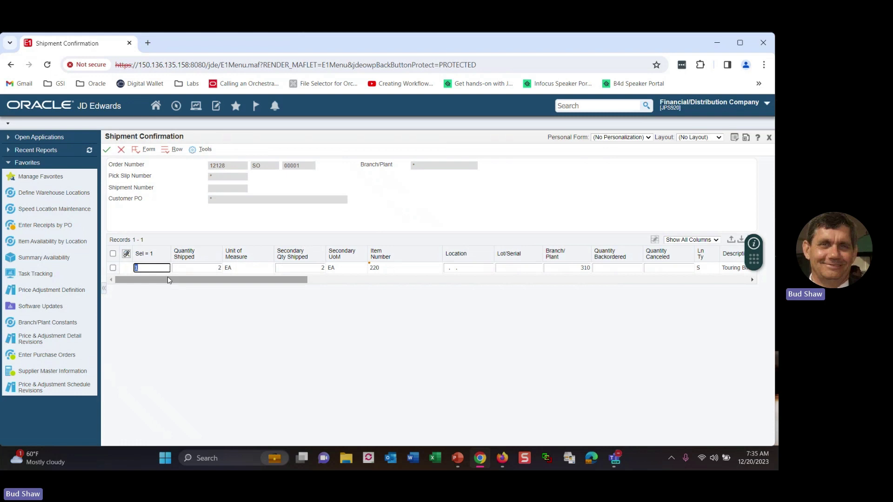
List item 220's branch 310 locations from the line's ship-from location, showing 1.A.1 with none available.
{"action": "left_click_drag", "start_coordinate": [299, 282], "coordinate": [318, 283]}
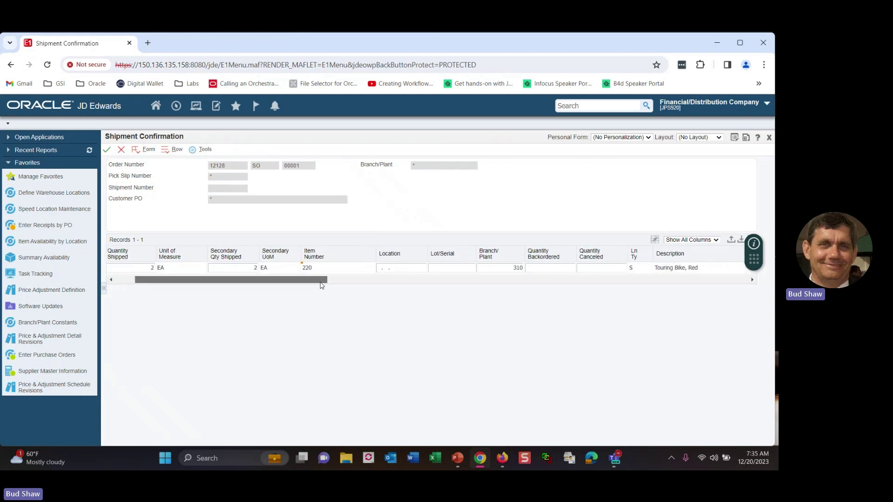
{"action": "left_click", "coordinate": [421, 270]}
{"action": "left_click", "coordinate": [423, 269]}
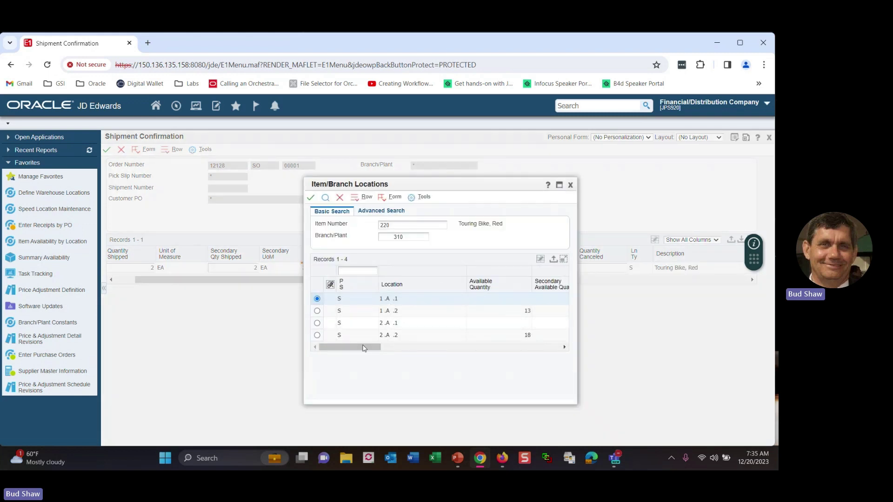
{"action": "left_click_drag", "start_coordinate": [364, 347], "coordinate": [347, 352]}
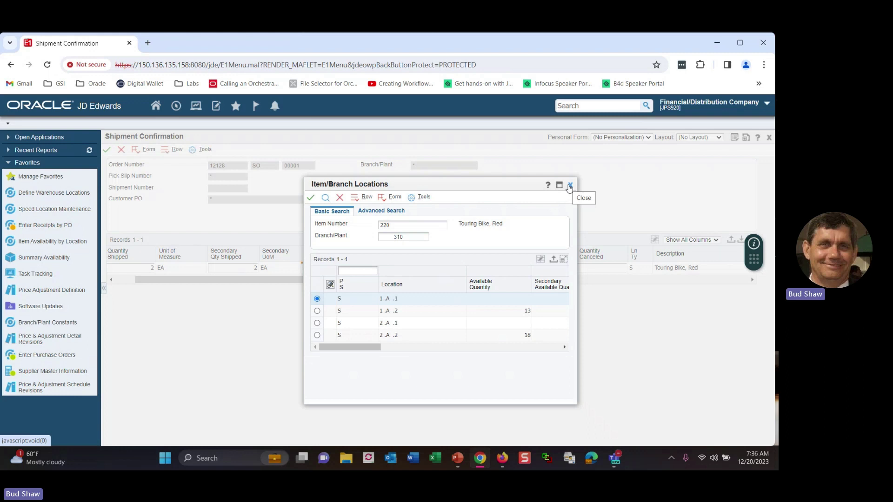
Close the Item/Branch Locations list and switch to Summary Availability from Favorites.
{"action": "left_click", "coordinate": [569, 187]}
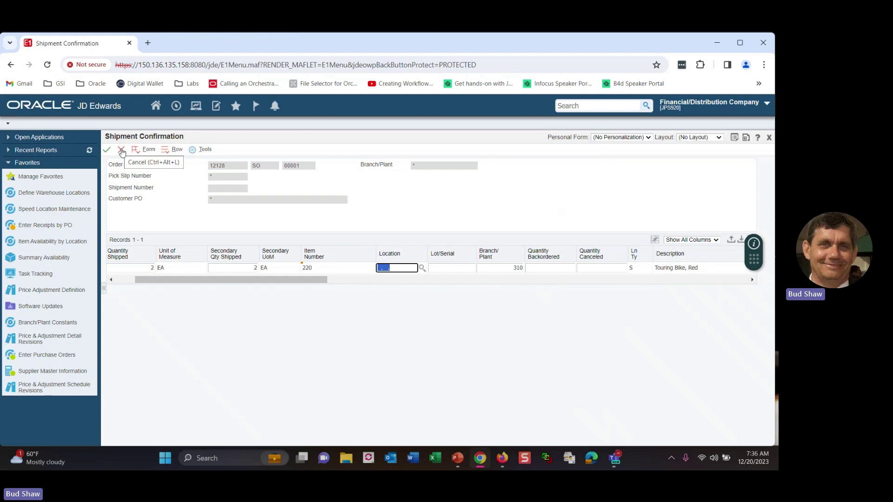
{"action": "left_click", "coordinate": [56, 264]}
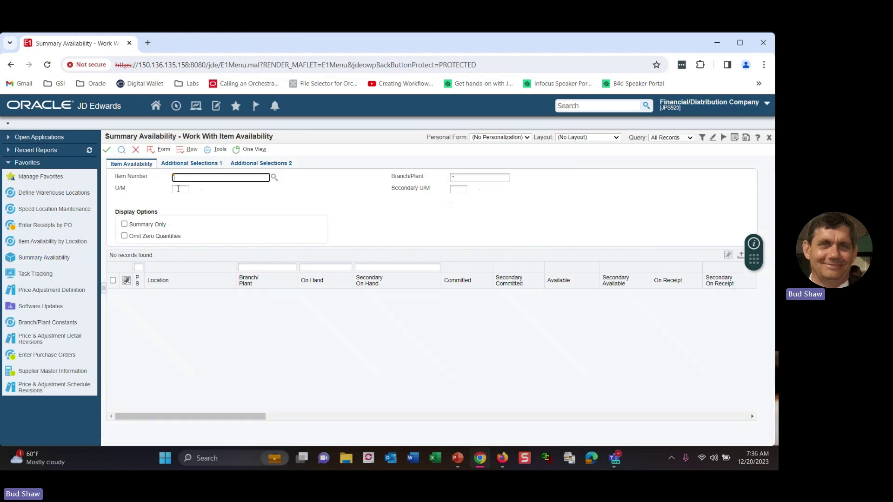
Search availability for item 220 in branch 310: 56 on hand, 31 available, 1.A.1 empty.
{"action": "type", "text": "220"}
{"action": "left_click", "coordinate": [460, 177]}
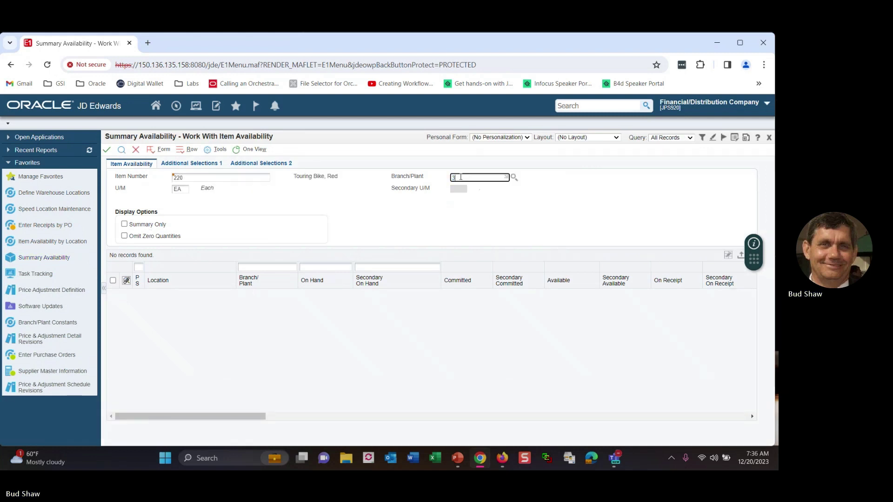
{"action": "type", "text": "310"}
{"action": "left_click", "coordinate": [120, 150]}
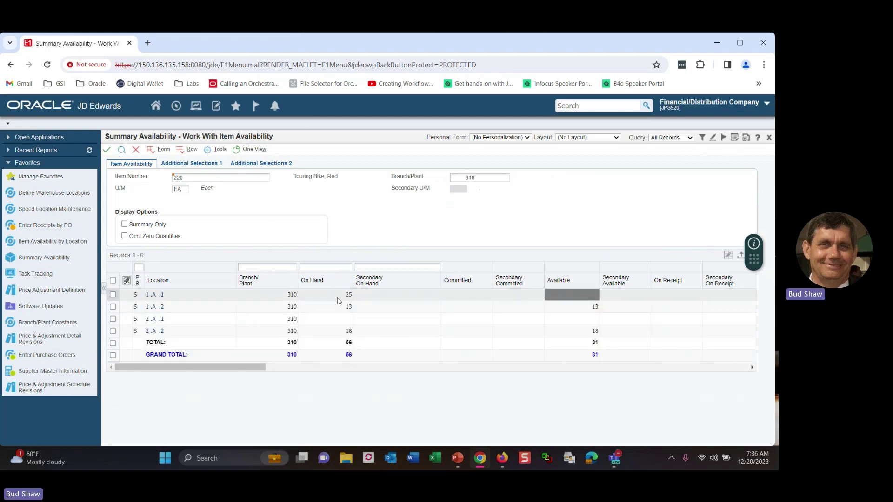
{"action": "left_click", "coordinate": [562, 296]}
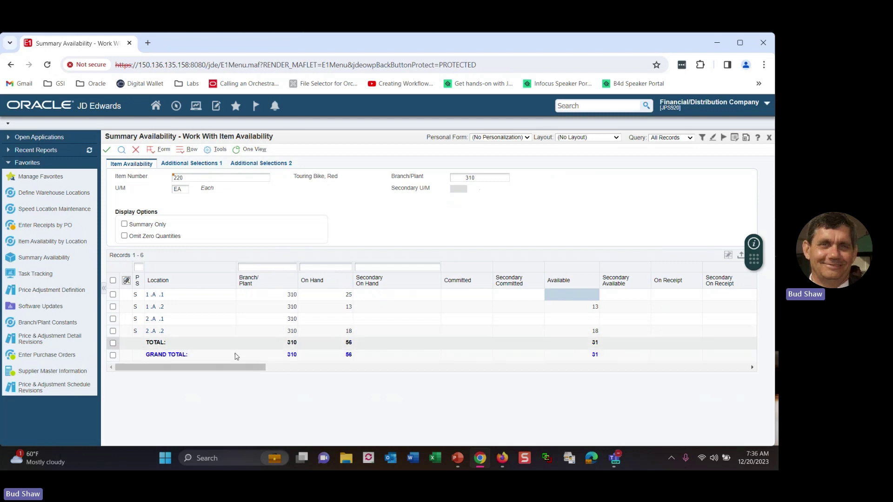
{"action": "left_click_drag", "start_coordinate": [217, 371], "coordinate": [170, 367]}
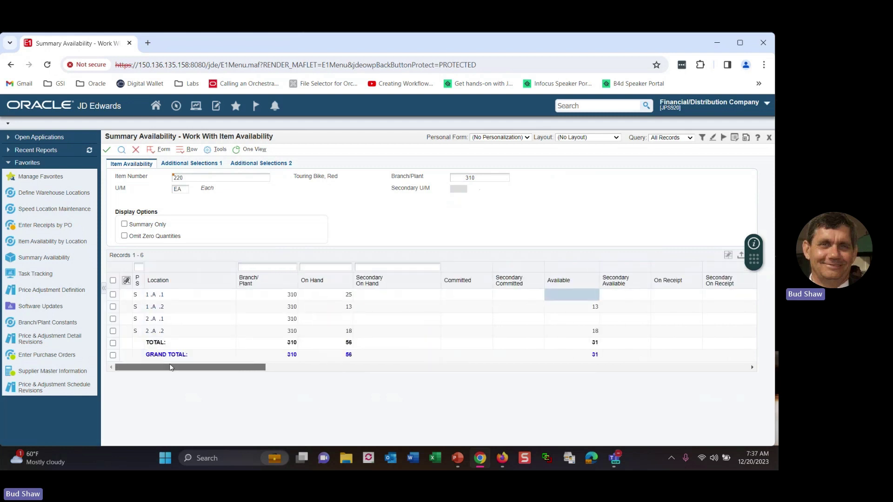